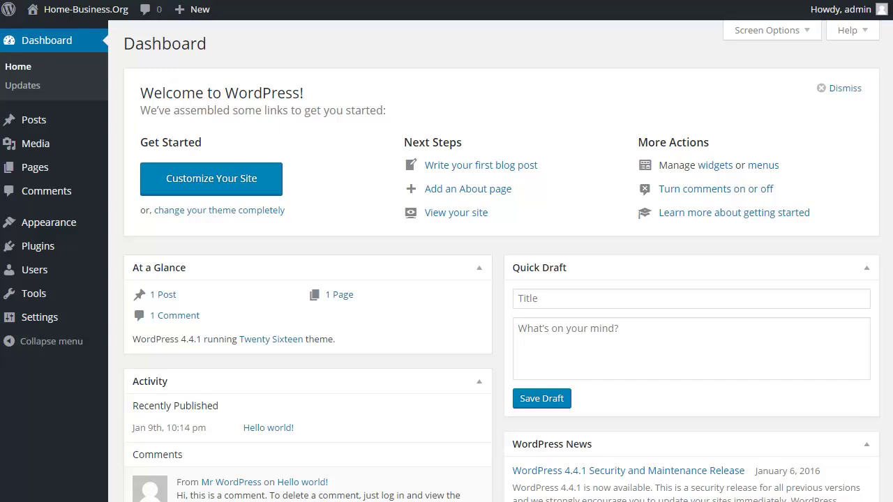
# Show All Users, where admin is the only Administrator account.
pyautogui.moveTo(41, 276)
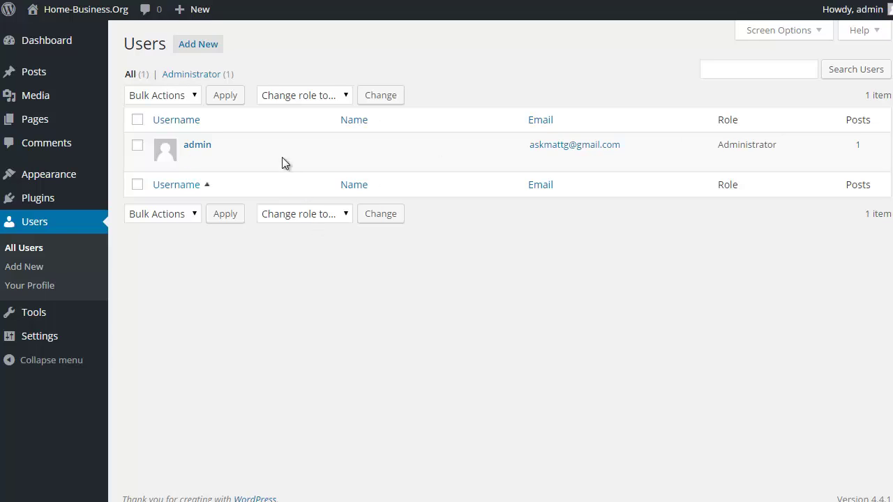
# Fill in a new user's username, e-mail, names and website, and give it the Administrator role.
pyautogui.click(210, 49)
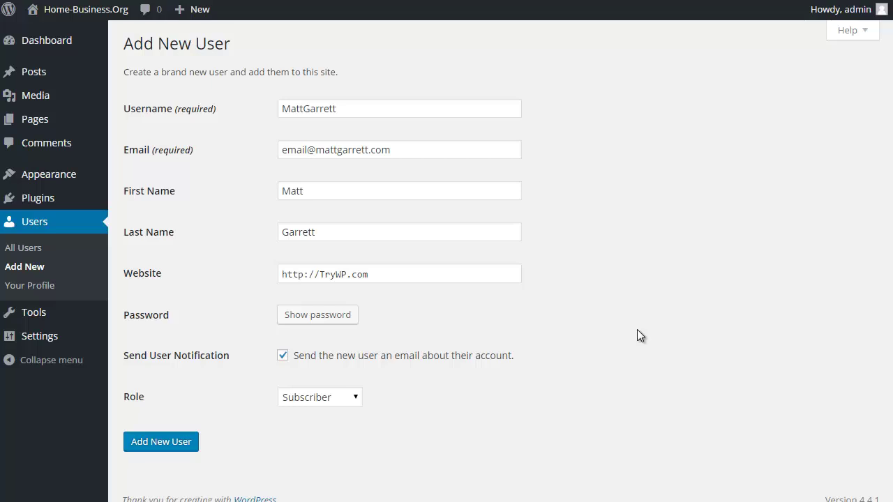
pyautogui.click(357, 395)
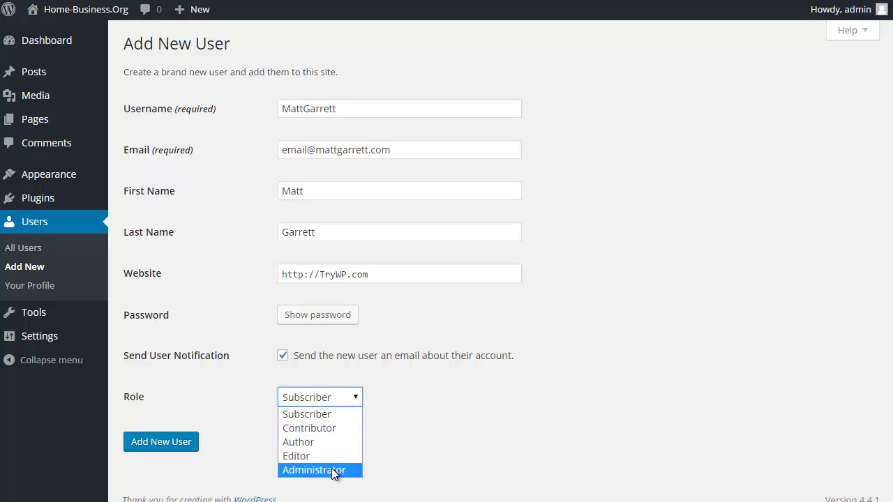
pyautogui.click(333, 470)
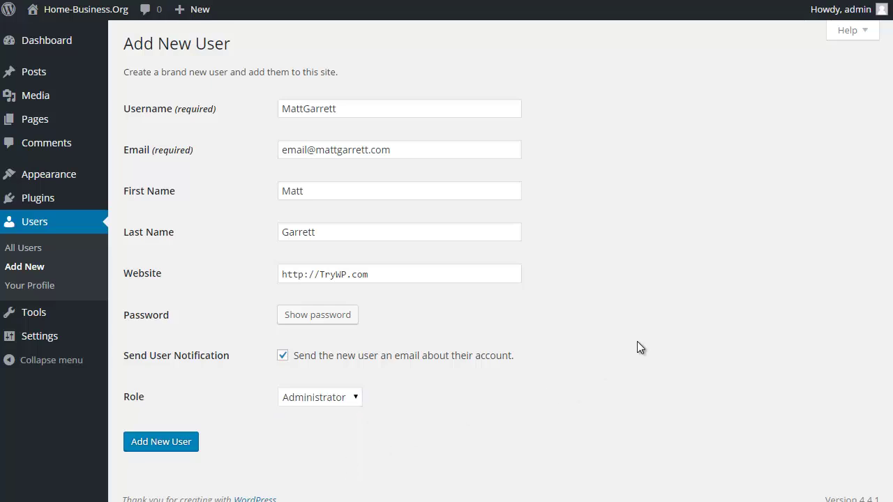
# Create the new Administrator account, then log out of admin from the Howdy menu.
pyautogui.click(161, 443)
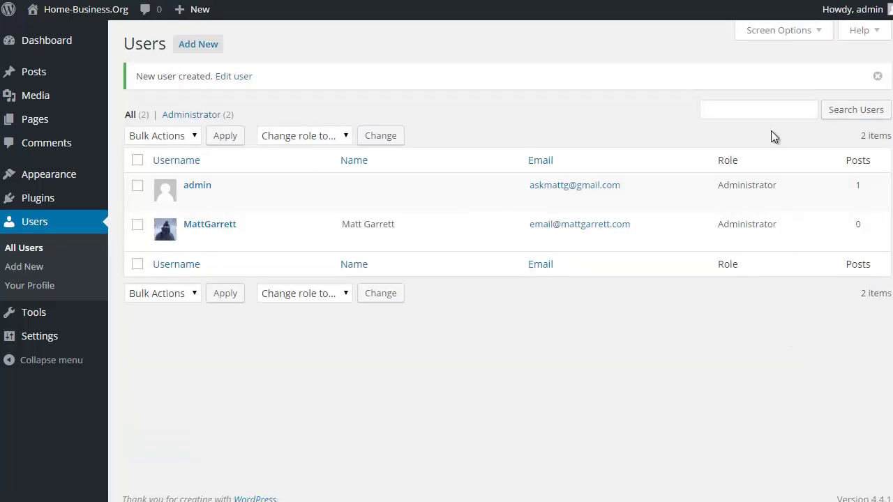
pyautogui.moveTo(839, 14)
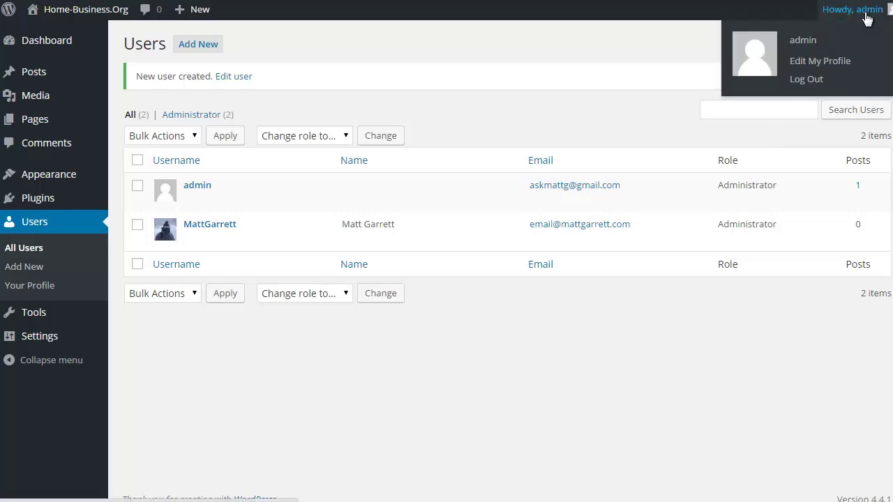
pyautogui.click(804, 79)
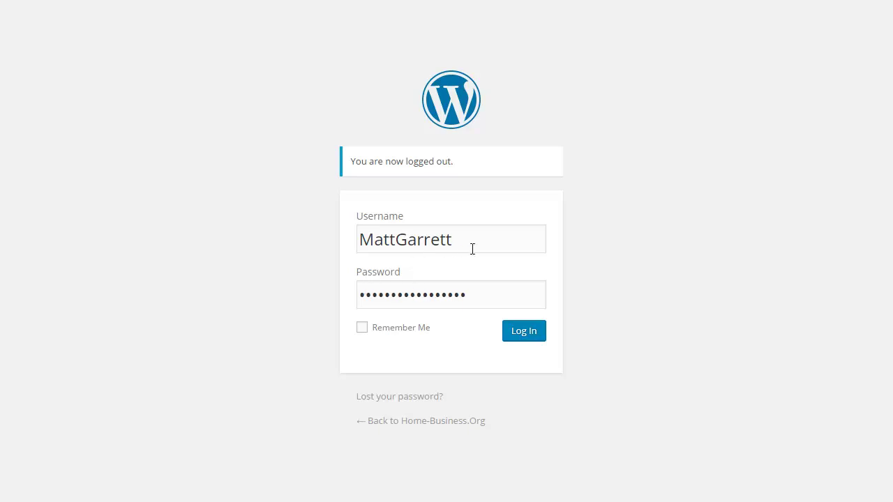
# Log in as the new administrator and go to the All Users list.
pyautogui.click(525, 339)
pyautogui.click(719, 426)
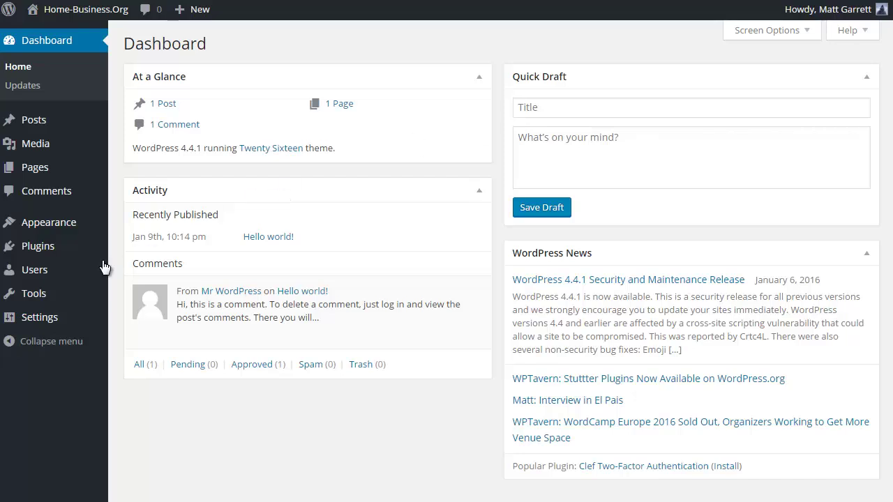
pyautogui.moveTo(50, 272)
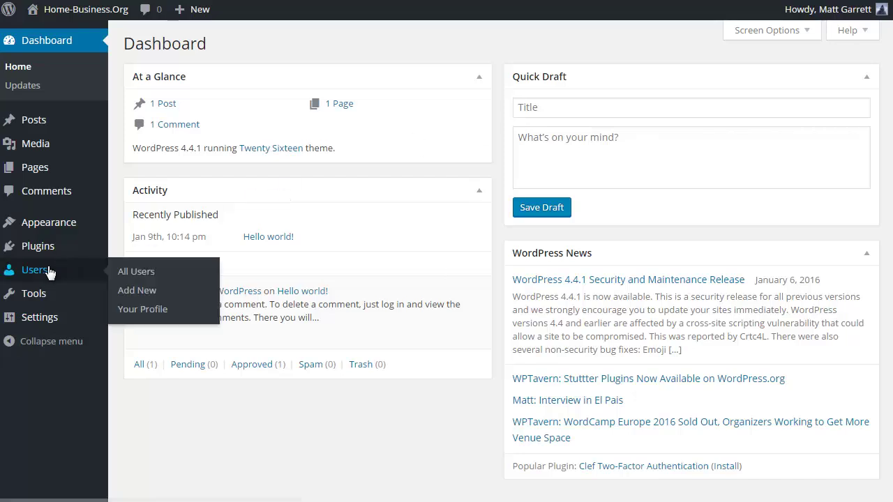
pyautogui.click(131, 272)
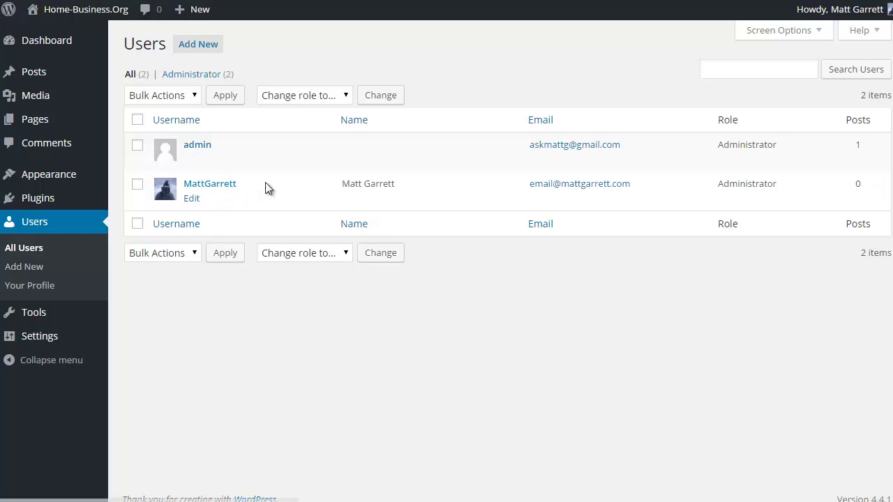
# Delete the admin account, attributing all its content to the new user.
pyautogui.moveTo(846, 14)
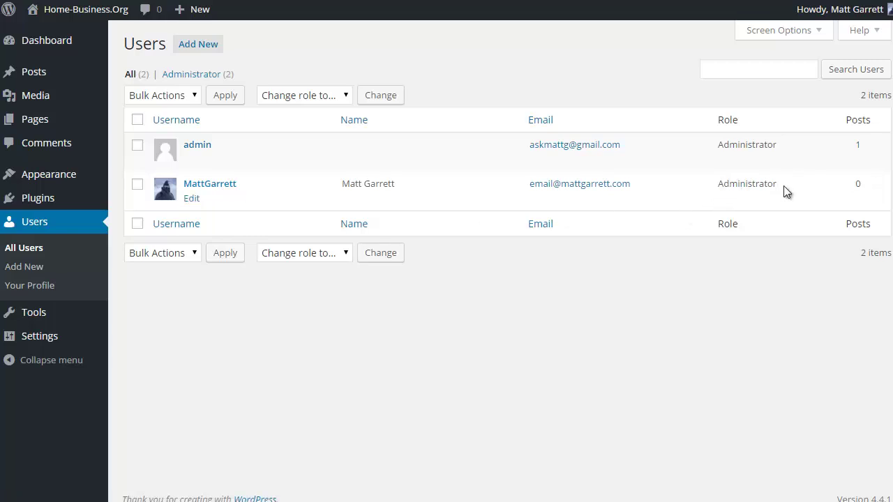
pyautogui.click(137, 145)
pyautogui.click(223, 160)
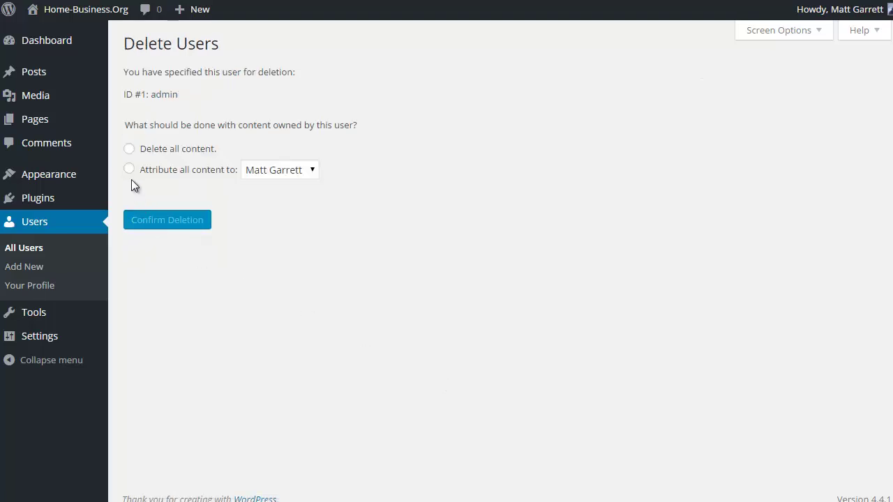
pyautogui.click(130, 169)
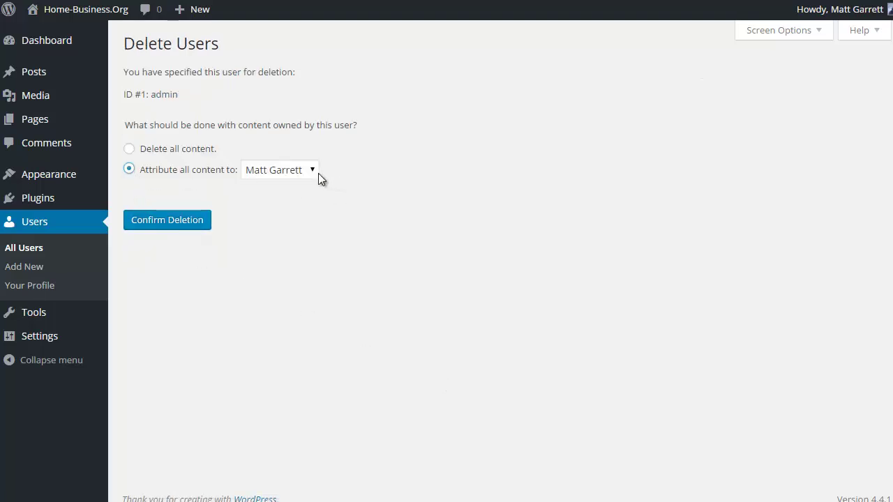
pyautogui.click(315, 171)
pyautogui.click(296, 188)
pyautogui.click(203, 221)
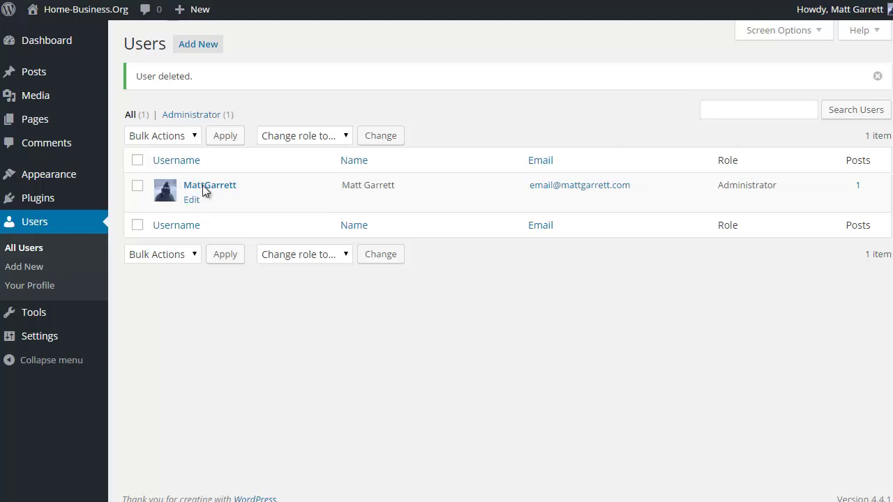
# Trash the default comment, the Sample Page and the 'Hello world!' post.
pyautogui.click(47, 146)
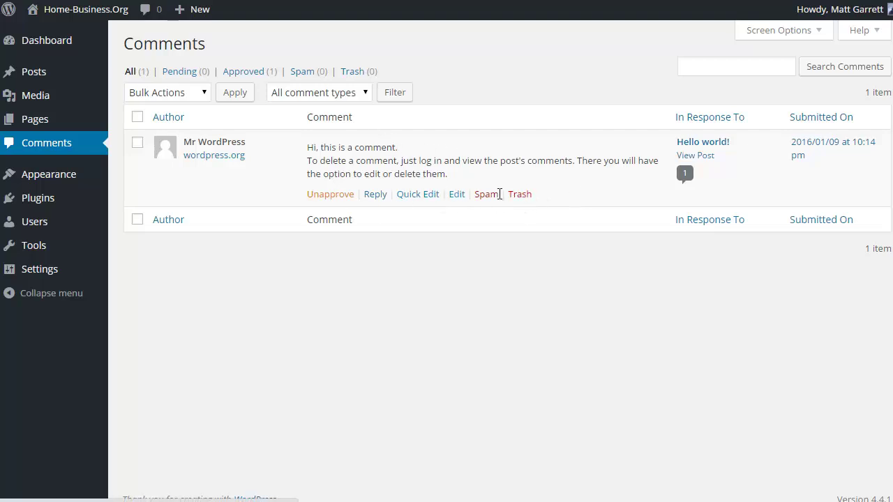
pyautogui.click(521, 196)
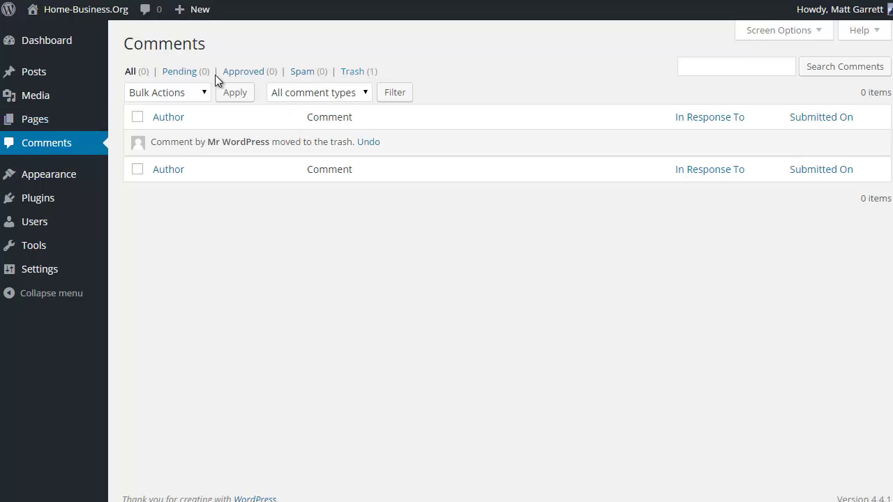
pyautogui.moveTo(46, 124)
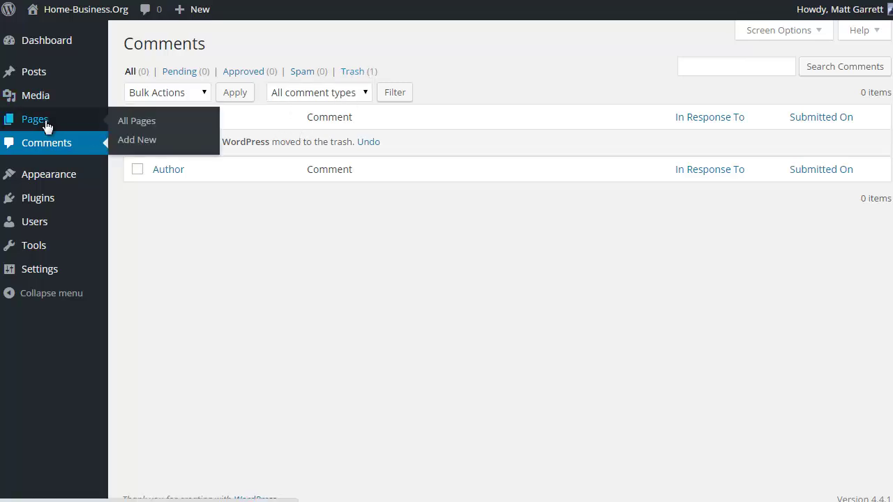
pyautogui.click(126, 125)
pyautogui.moveTo(186, 144)
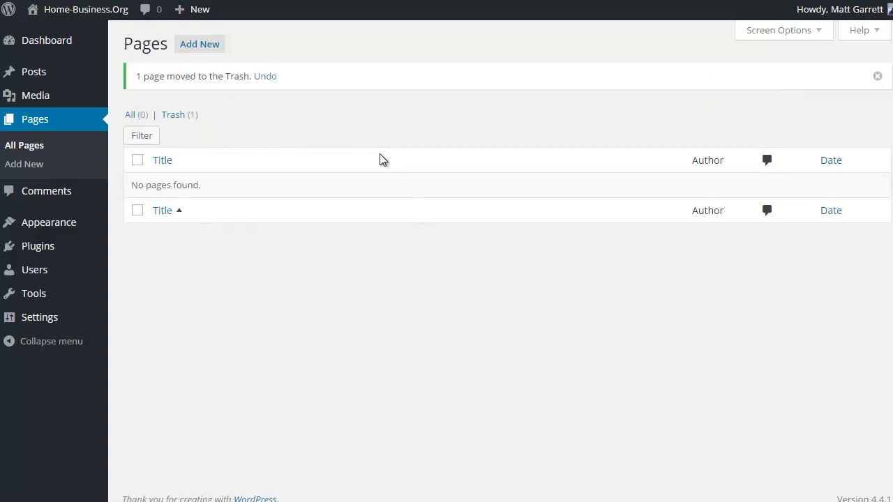
pyautogui.click(45, 78)
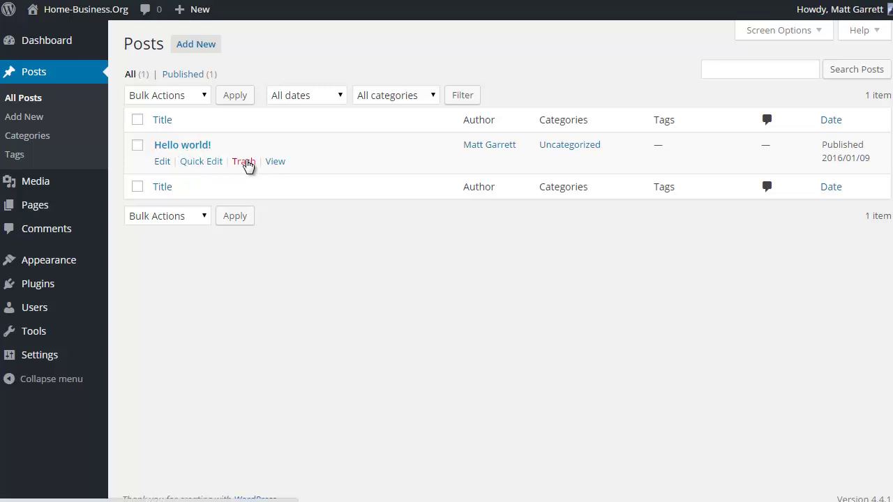
pyautogui.click(245, 162)
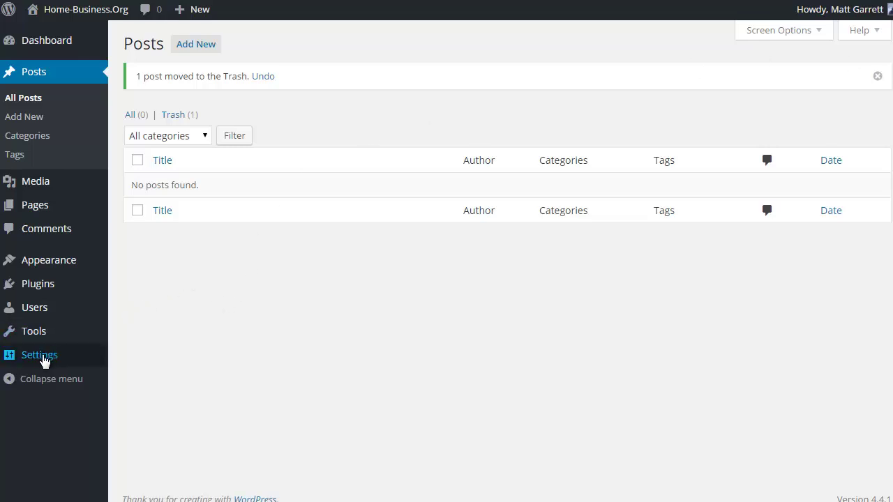
# In Settings > Permalinks, choose Post name and save the changes.
pyautogui.moveTo(43, 360)
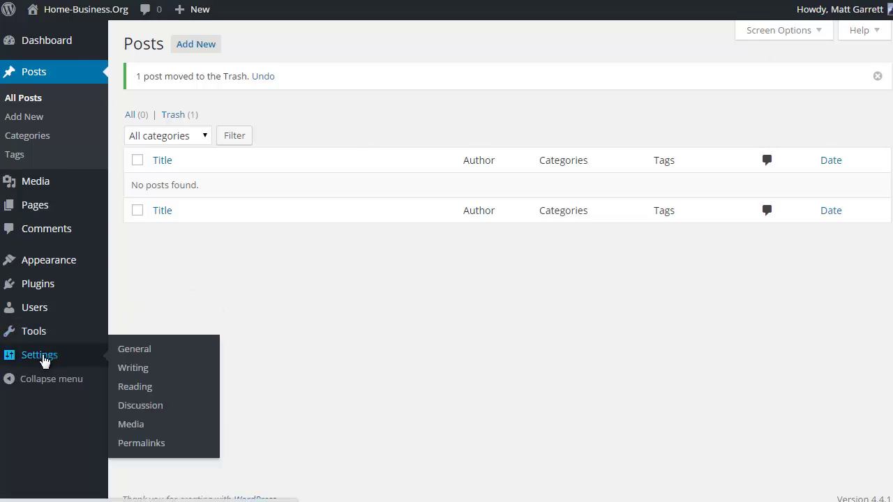
pyautogui.click(154, 444)
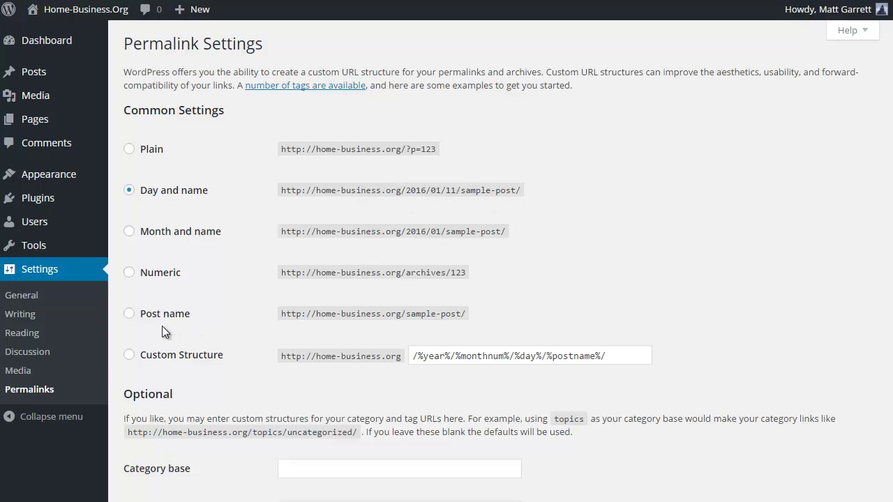
pyautogui.click(129, 313)
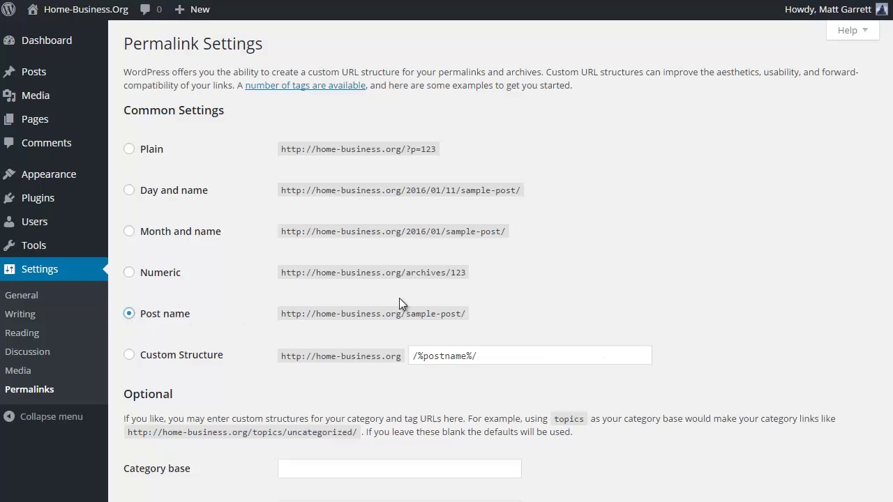
pyautogui.scroll(-2, 606, 304)
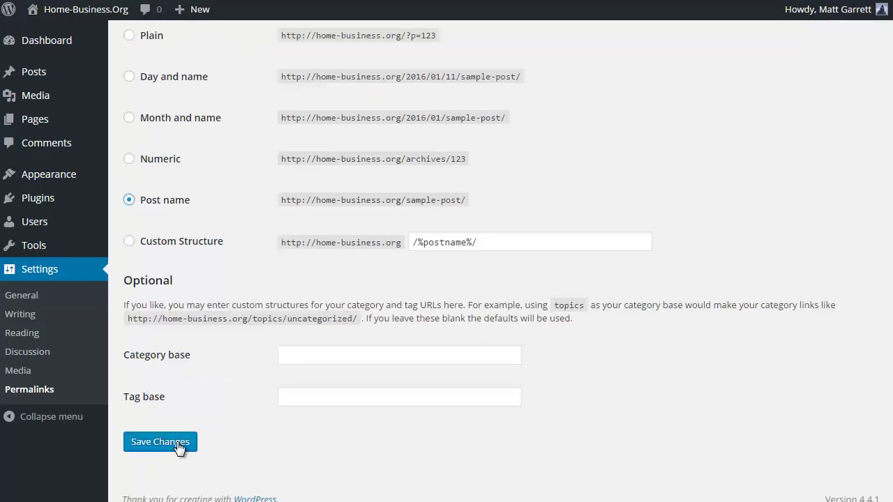
pyautogui.click(189, 443)
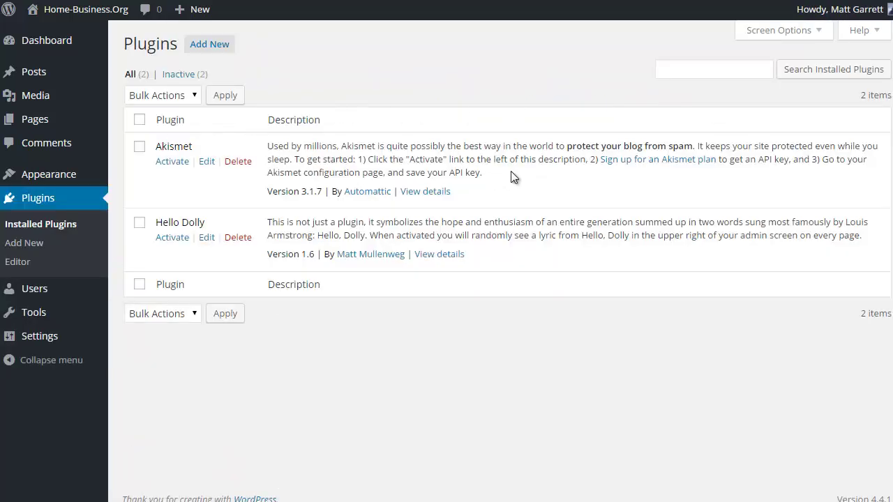
# Activate Akismet on the Plugins page, leaving Hello Dolly inactive.
pyautogui.click(171, 162)
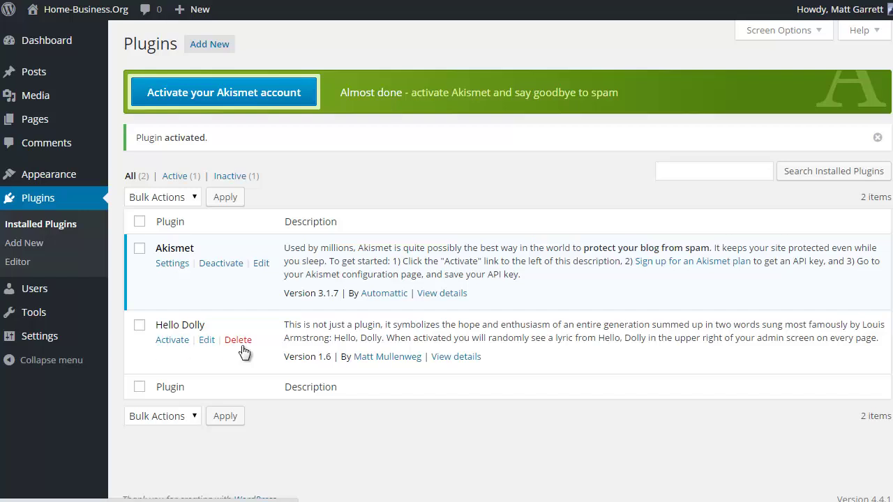
# Delete Hello Dolly and confirm removing its files.
pyautogui.click(242, 342)
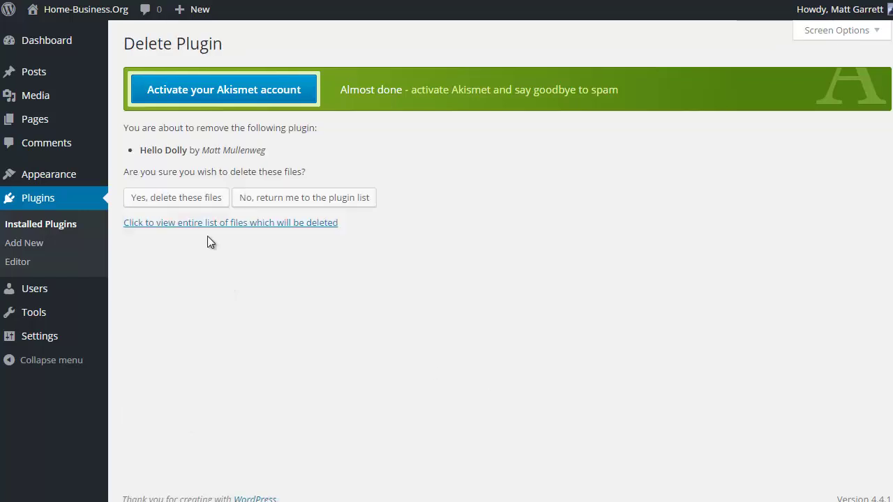
pyautogui.click(200, 199)
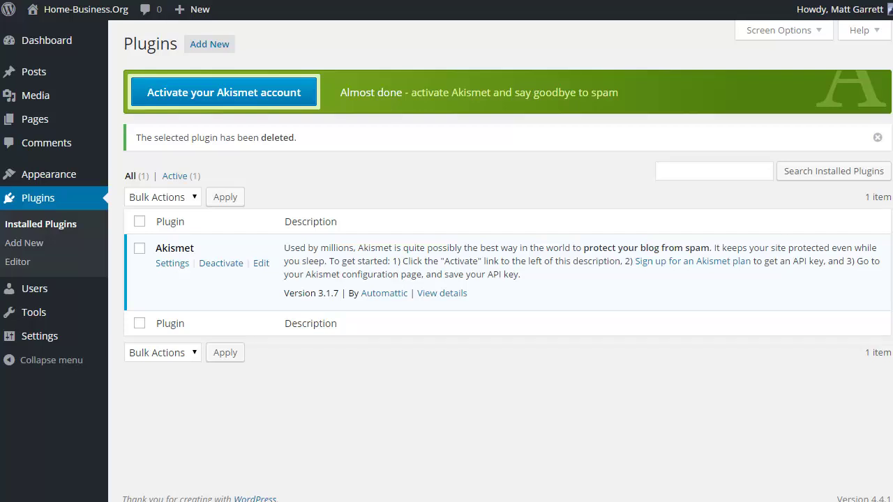
# Open Appearance > Themes > Add New and browse the 15 featured themes.
pyautogui.click(46, 174)
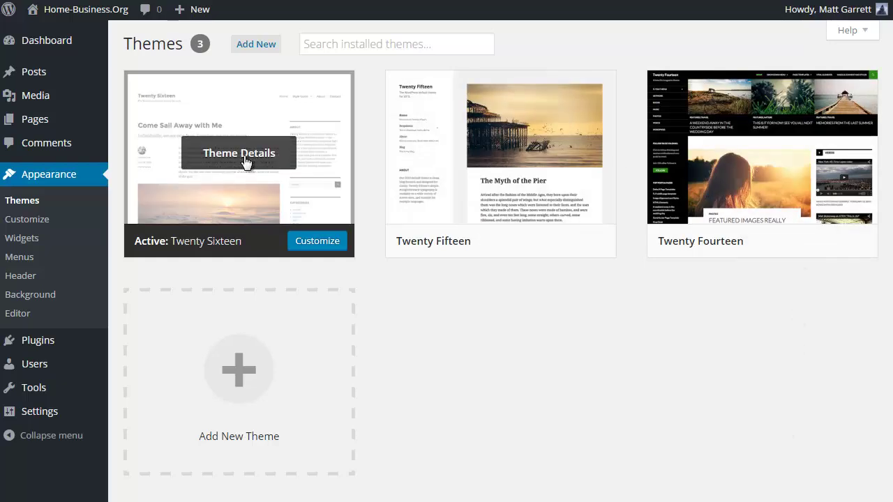
pyautogui.click(257, 42)
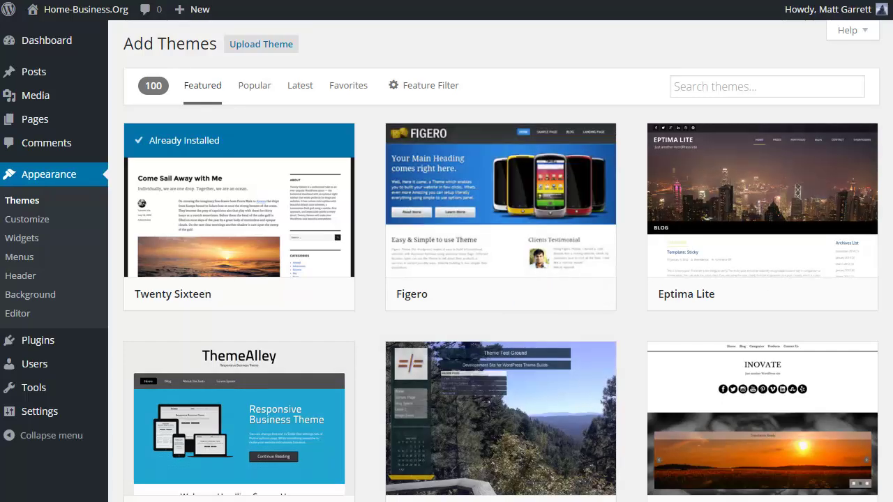
pyautogui.scroll(-6, 502, 258)
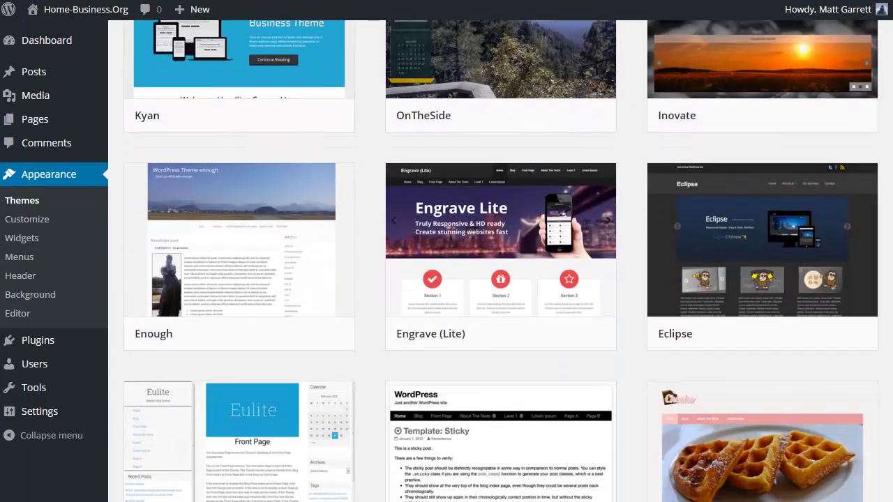
pyautogui.scroll(5, 502, 258)
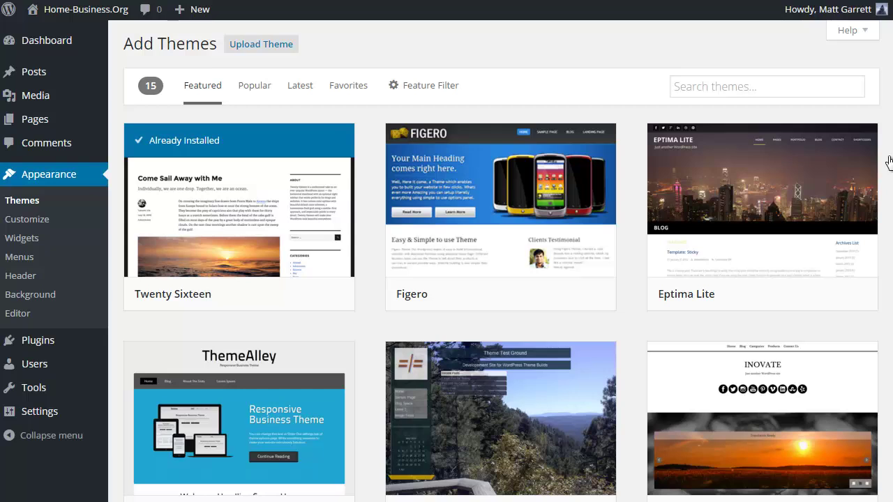
# Upload genesis.2.2.3.zip through Upload Theme and install it.
pyautogui.click(276, 52)
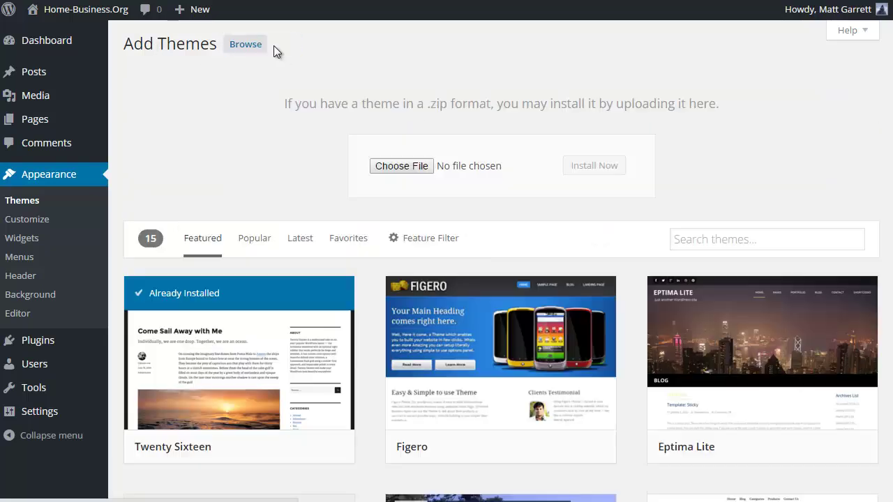
pyautogui.click(392, 166)
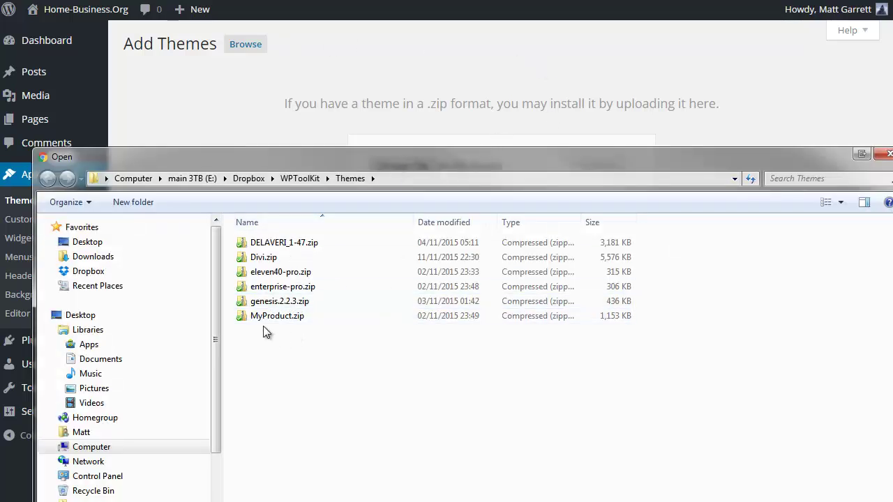
pyautogui.click(292, 305)
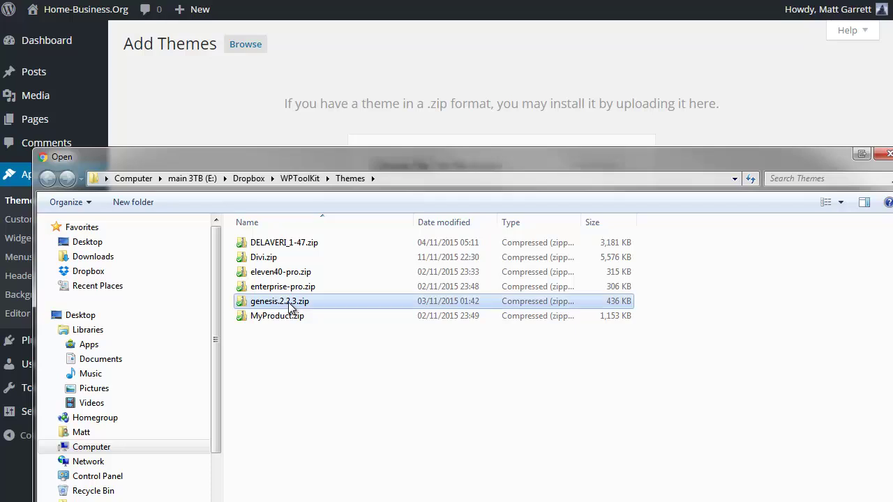
pyautogui.doubleClick(291, 306)
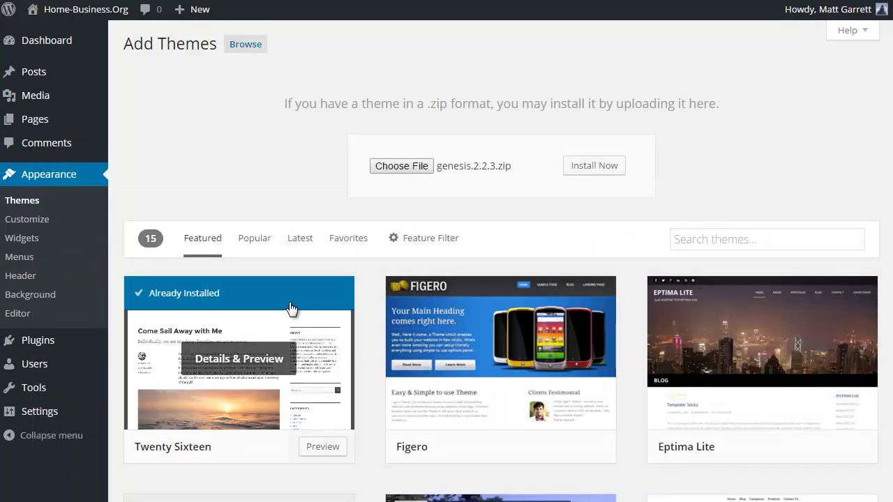
pyautogui.click(598, 171)
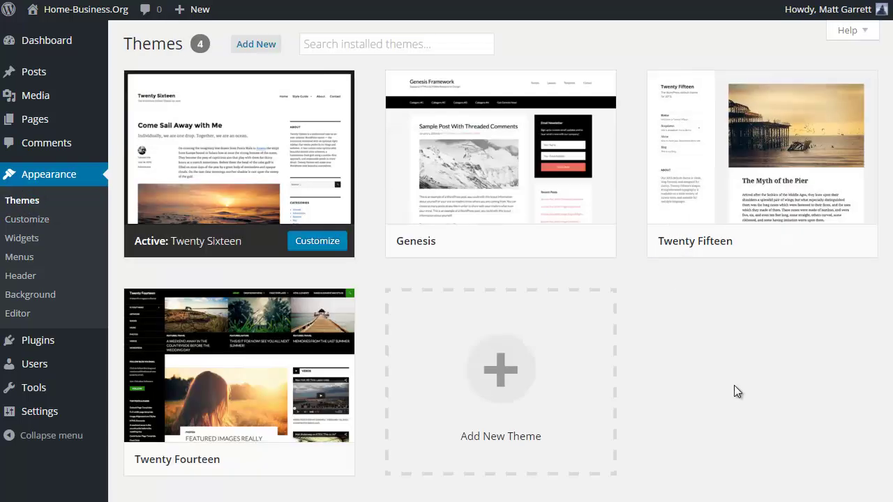
# Return to the installed themes list with Twenty Sixteen, Genesis, Twenty Fifteen and Twenty Fourteen.
pyautogui.moveTo(219, 197)
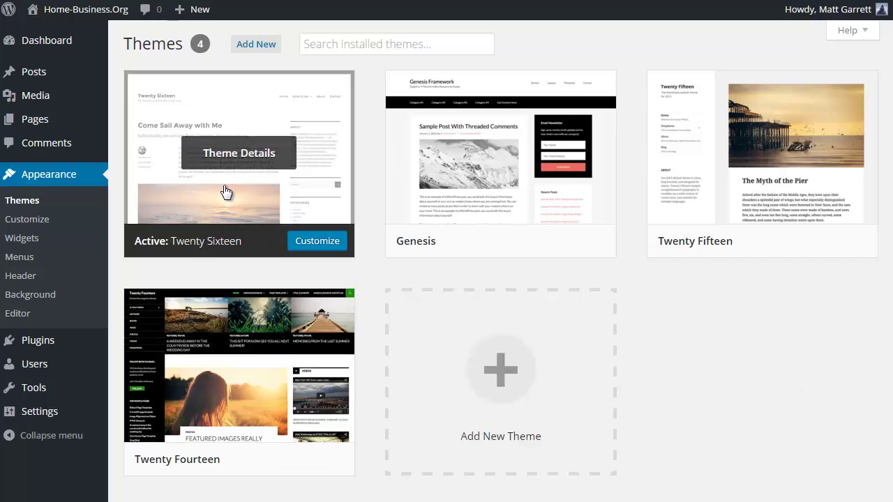
pyautogui.moveTo(495, 213)
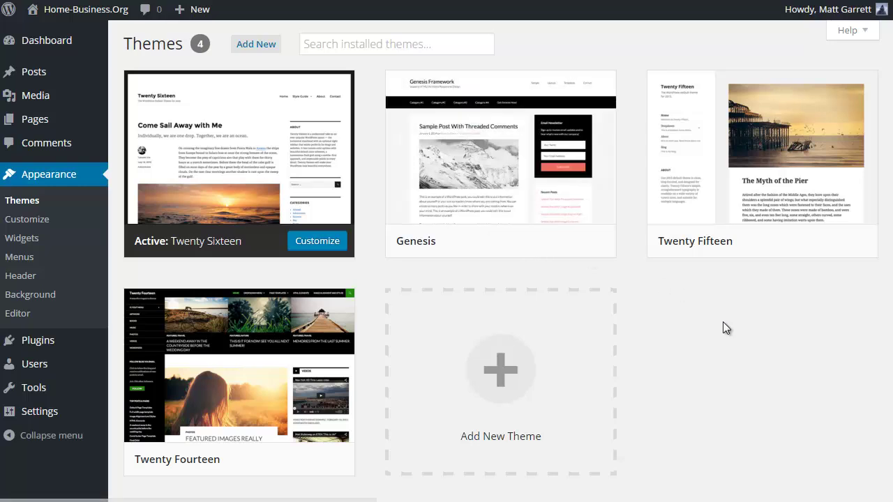
# Delete the Twenty Fourteen theme from its Theme Details and confirm.
pyautogui.moveTo(759, 234)
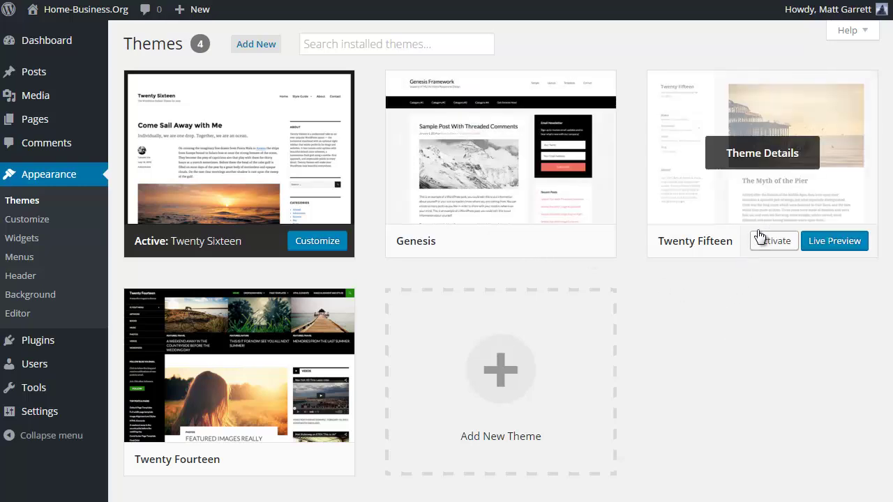
pyautogui.moveTo(254, 371)
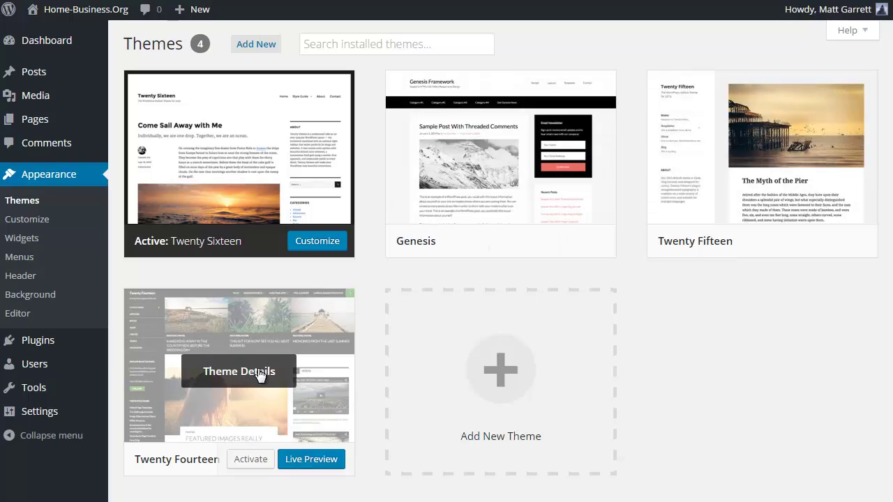
pyautogui.click(310, 338)
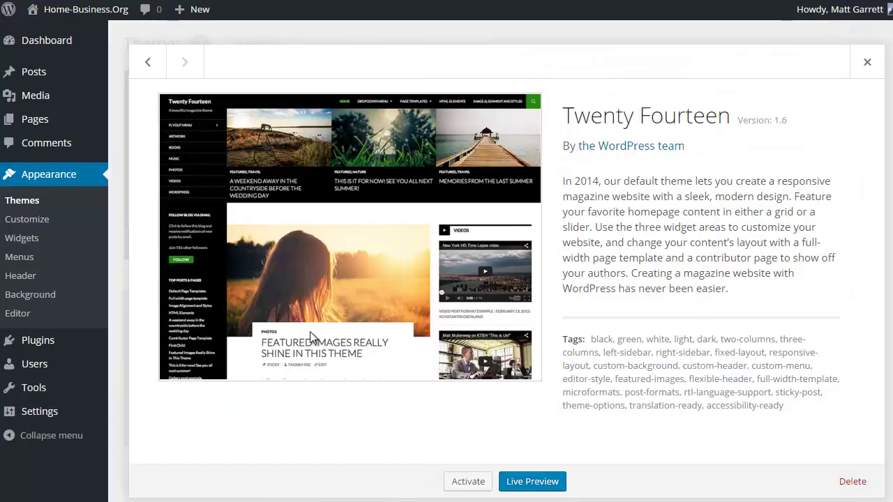
pyautogui.click(852, 481)
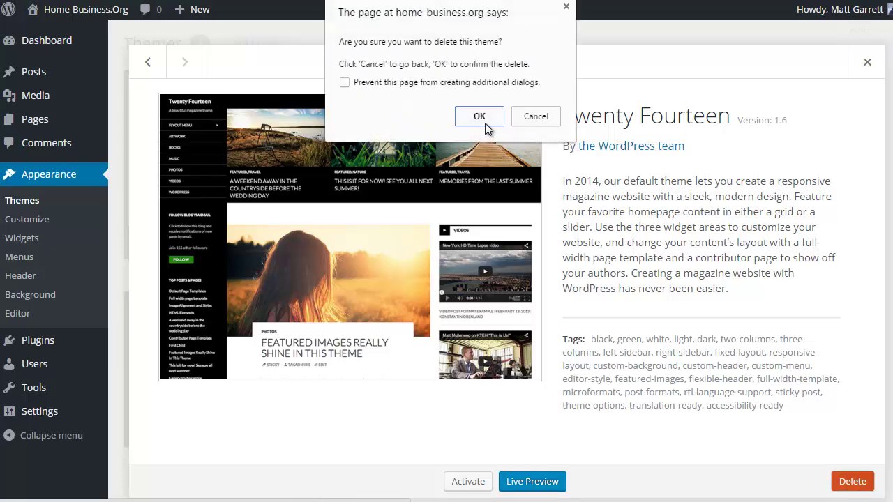
pyautogui.click(484, 121)
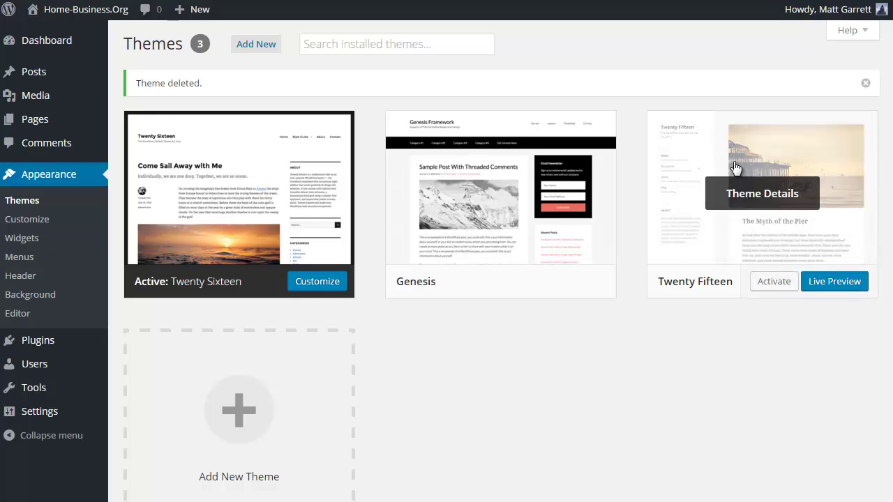
# Delete the Twenty Fifteen theme and confirm the deletion.
pyautogui.click(735, 167)
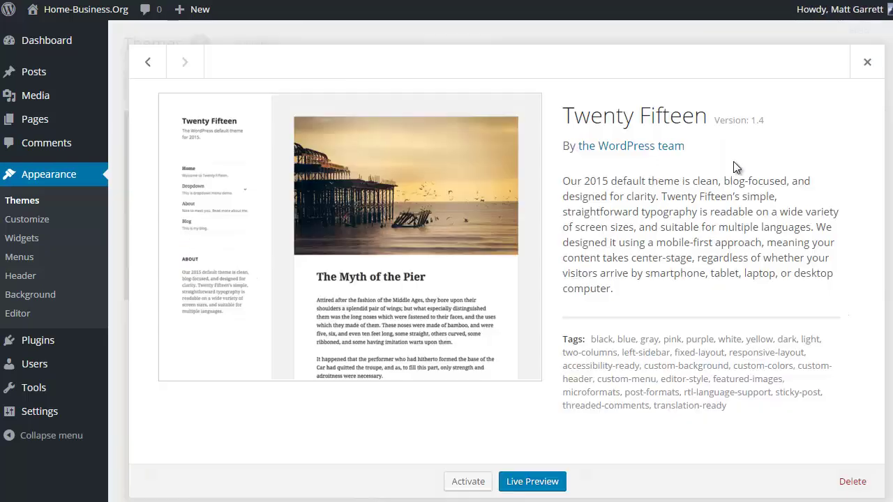
pyautogui.click(863, 487)
pyautogui.click(480, 111)
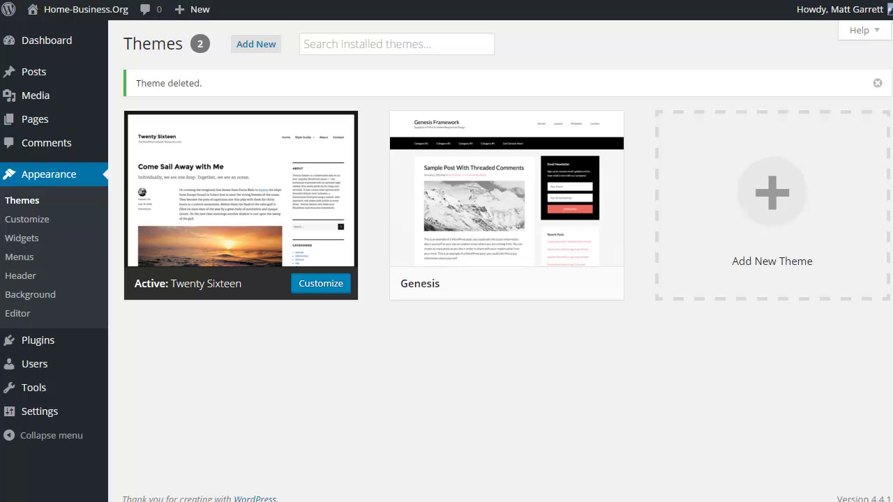
# Replace the tagline with 'Work From Home Manuals & Courses' and save the General Settings.
pyautogui.moveTo(20, 416)
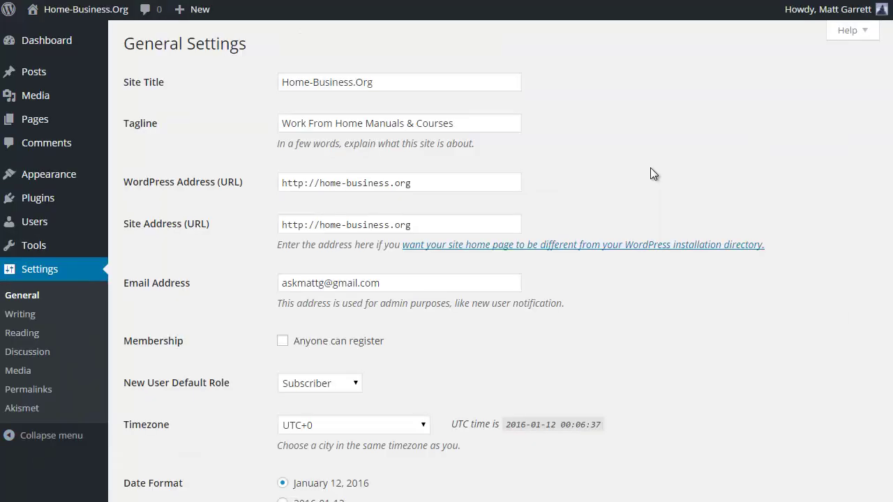
pyautogui.click(465, 123)
pyautogui.moveTo(465, 123); pyautogui.dragTo(259, 119)
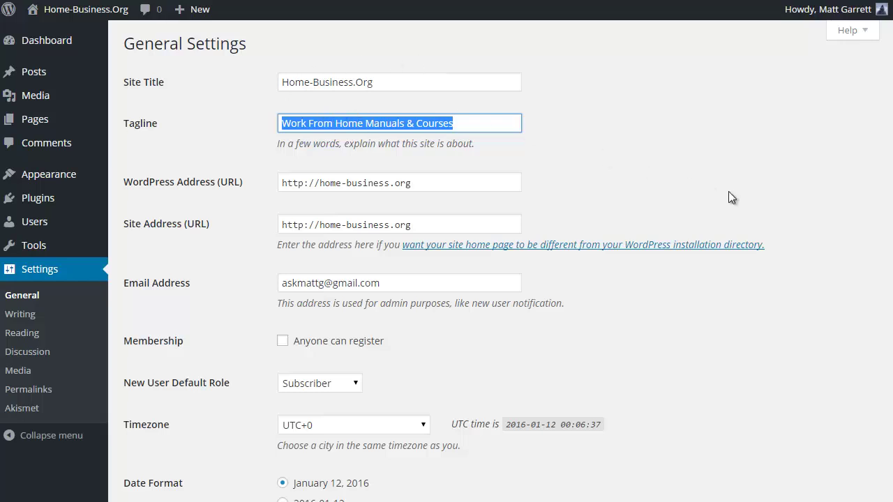
pyautogui.click(794, 362)
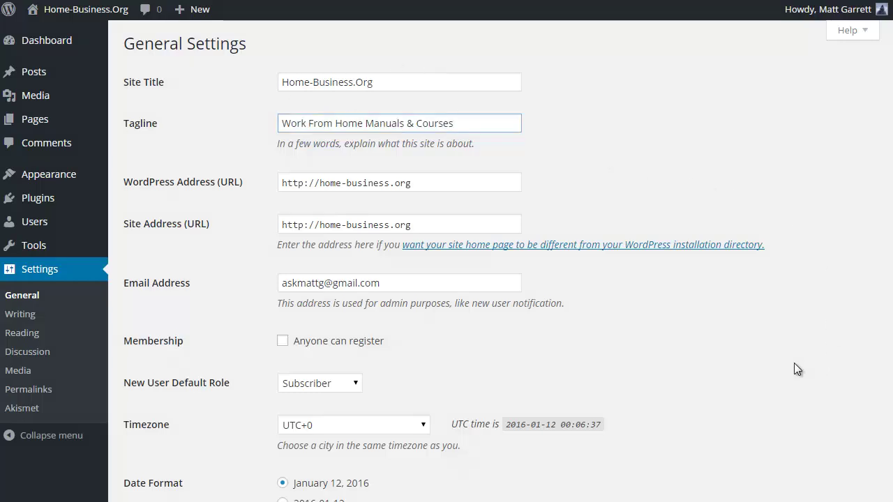
pyautogui.scroll(-5, 793, 363)
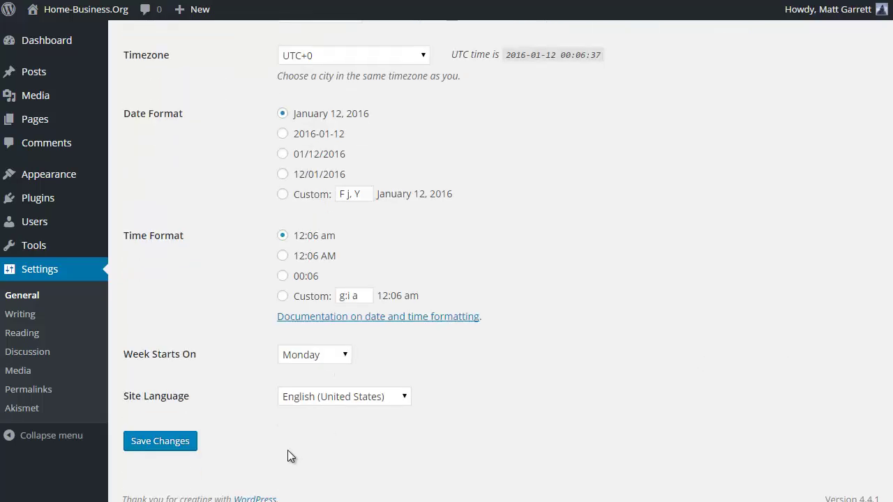
pyautogui.click(166, 441)
pyautogui.scroll(5, 794, 318)
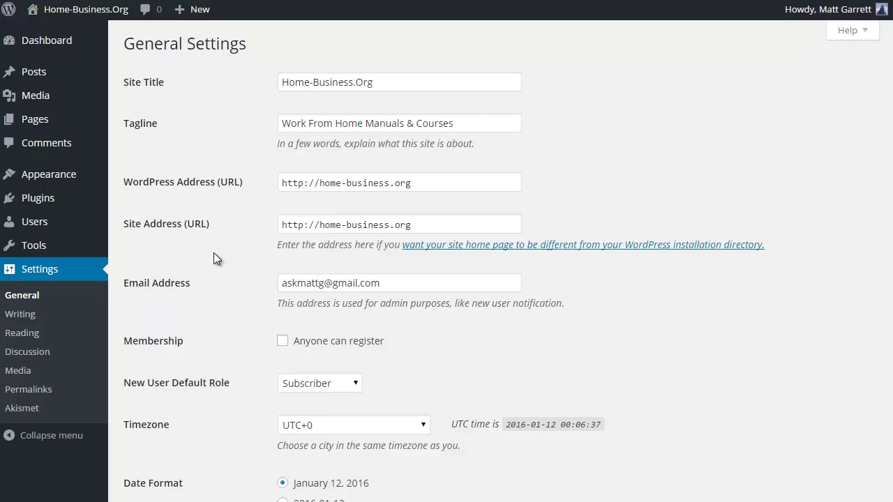
# In Discussion Settings, require manual comment approval and hold comments containing 0 or more links.
pyautogui.click(30, 352)
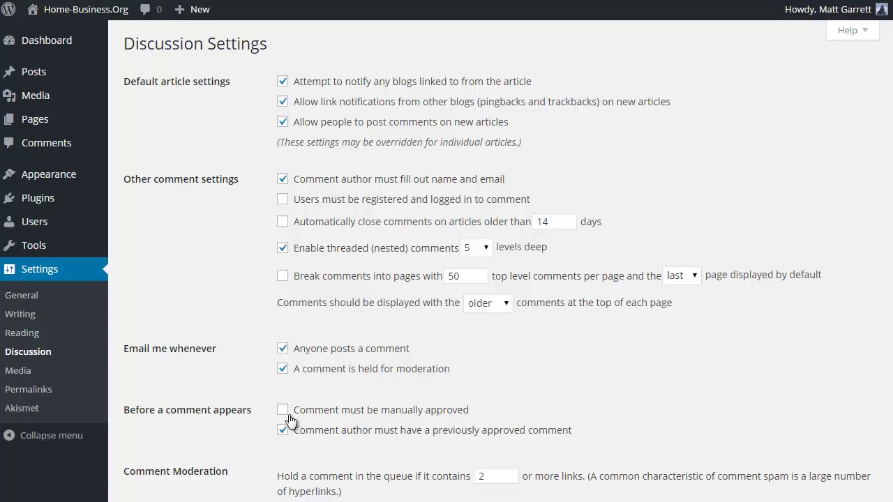
pyautogui.click(283, 410)
pyautogui.scroll(-2, 566, 397)
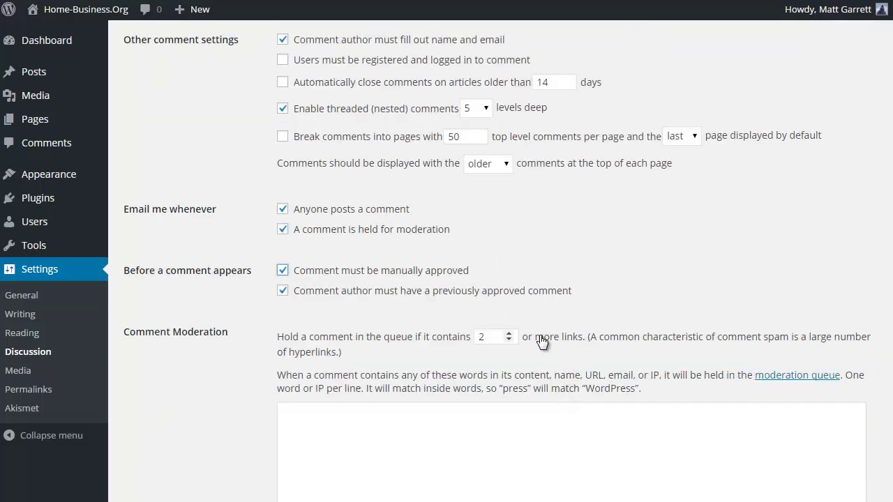
pyautogui.click(488, 340)
pyautogui.doubleClick(488, 340)
pyautogui.write('0')
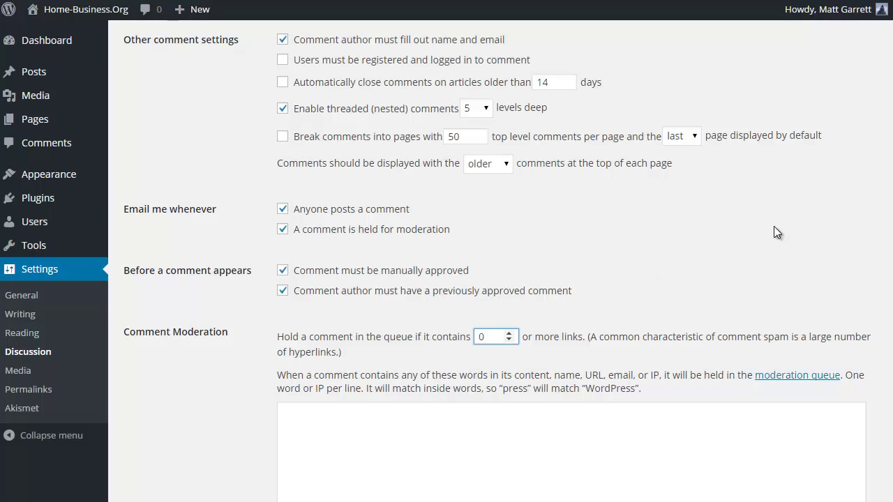
# Make Gravatar Logo the default avatar and save the discussion settings.
pyautogui.scroll(-5, 776, 231)
pyautogui.scroll(-2, 776, 231)
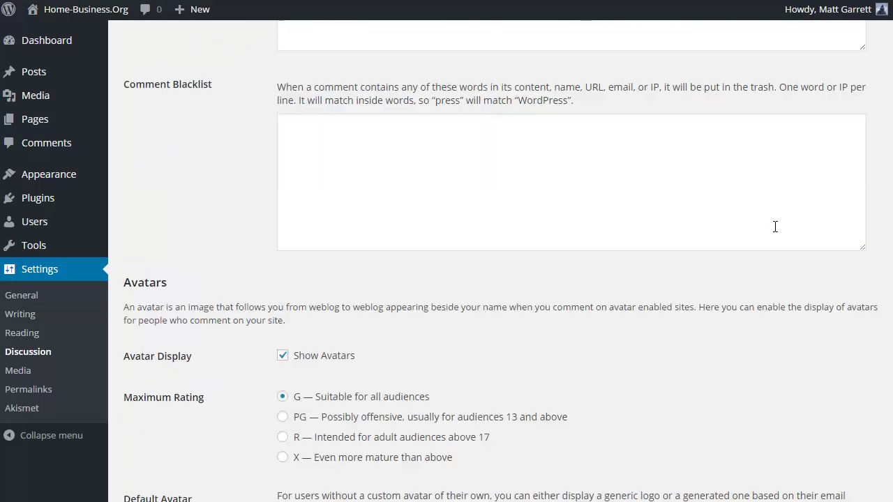
pyautogui.scroll(-3, 774, 226)
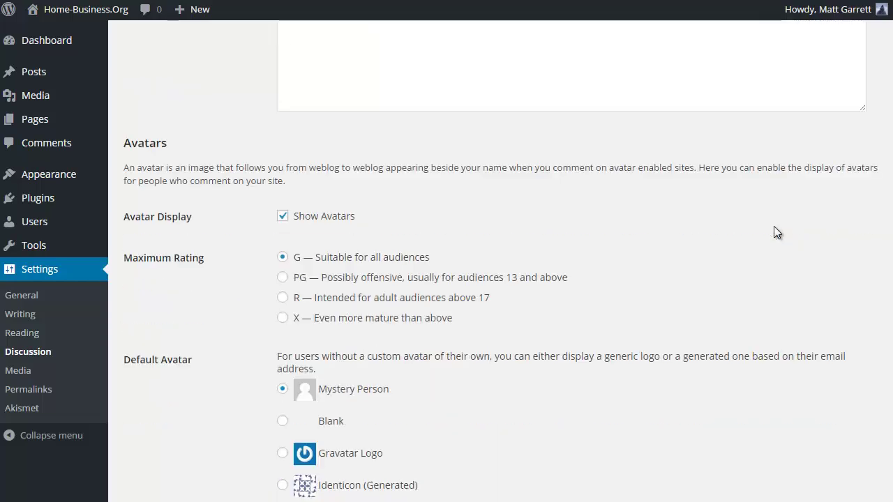
pyautogui.scroll(-1, 774, 226)
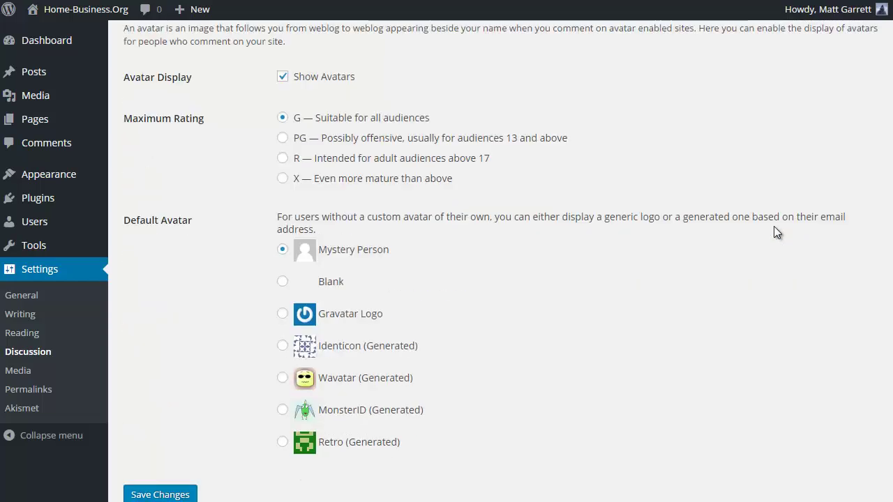
pyautogui.click(280, 316)
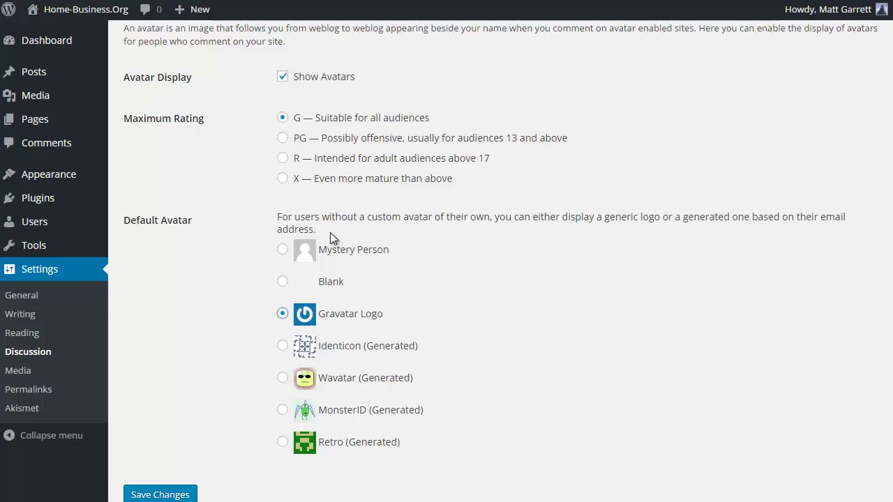
pyautogui.click(167, 496)
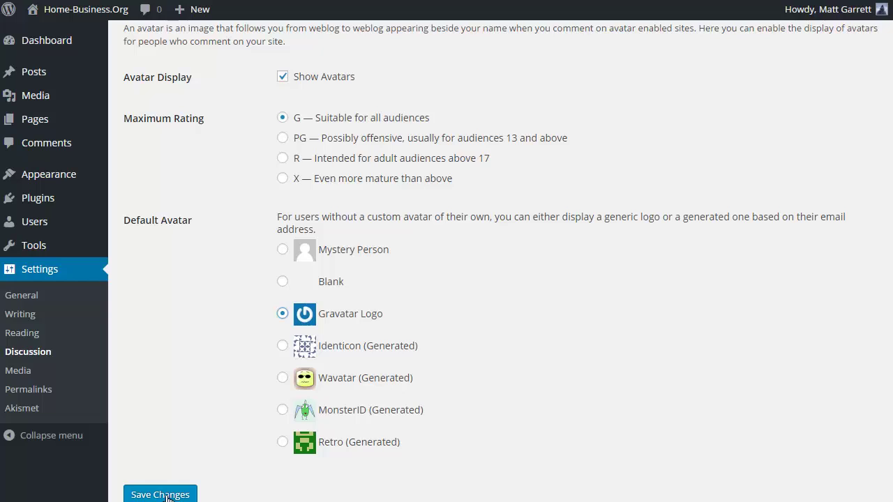
pyautogui.click(167, 496)
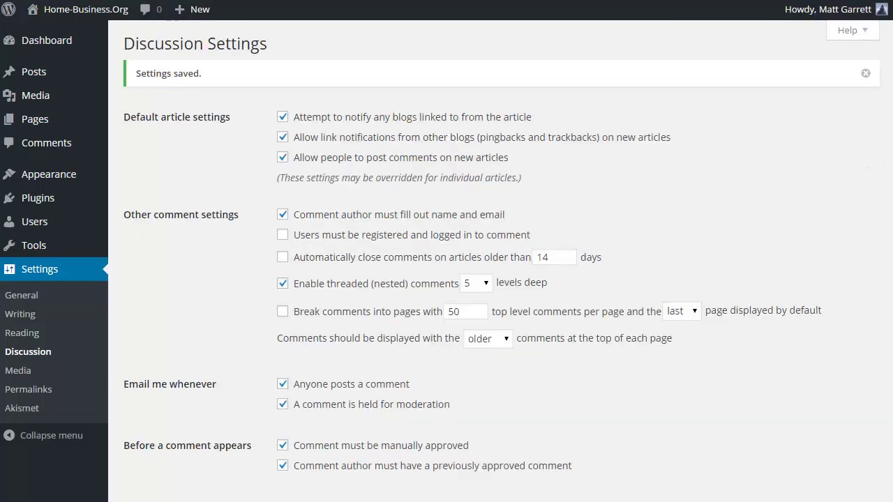
pyautogui.scroll(-4, 721, 251)
pyautogui.scroll(-10, 352, 356)
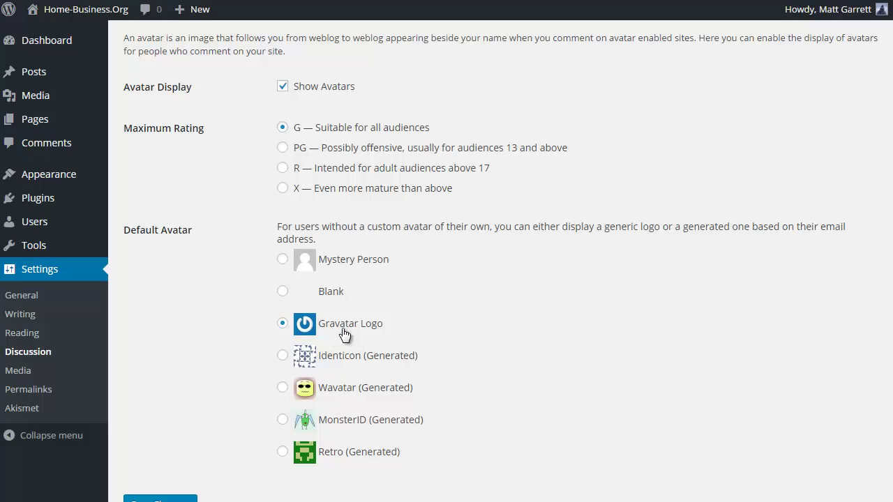
# Paste a bio about a full-time internet marketer, blogger and part-time dad into Biographical Info.
pyautogui.moveTo(49, 222)
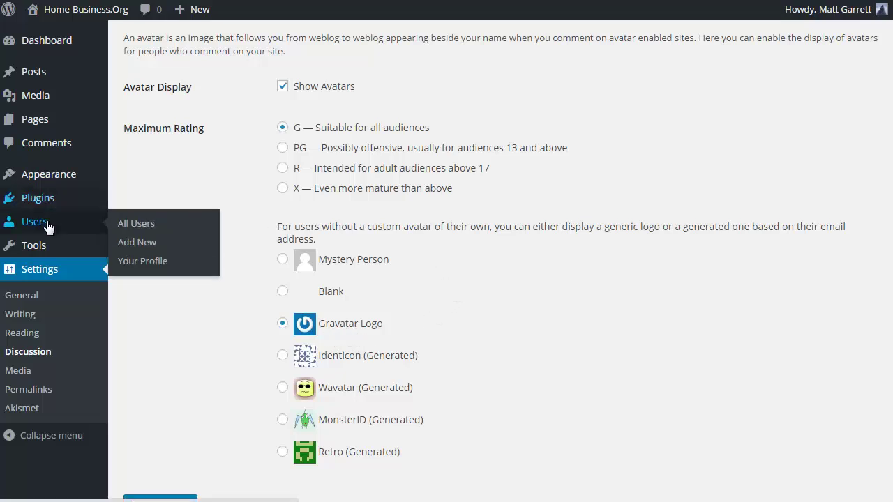
pyautogui.click(142, 261)
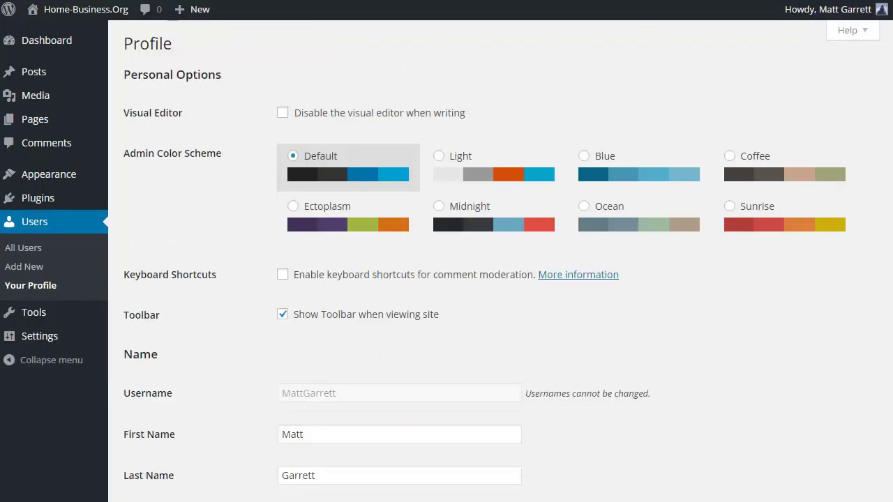
pyautogui.scroll(-5, 447, 279)
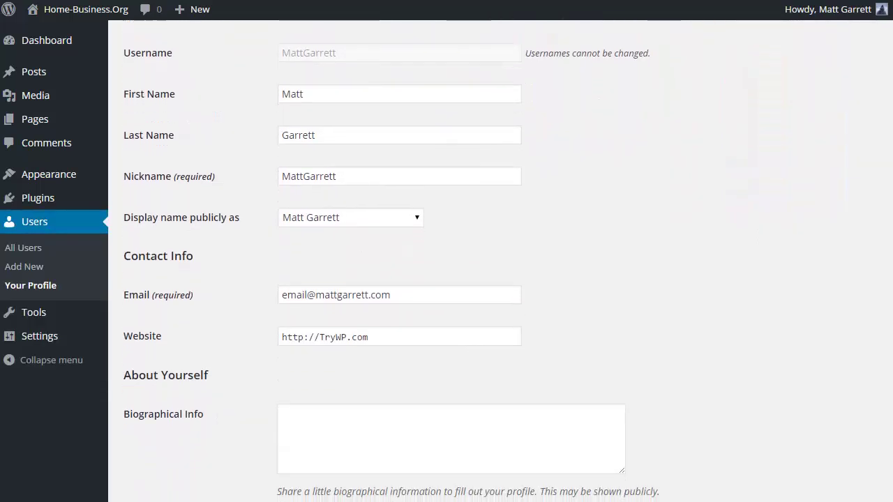
pyautogui.scroll(-2, 889, 361)
pyautogui.click(324, 309)
pyautogui.write('Full time internet marketer and blogger, part time dad, accidental geek, warcraftaholic, life loving, un-apologetic lazyGit and incorrigible flirt')
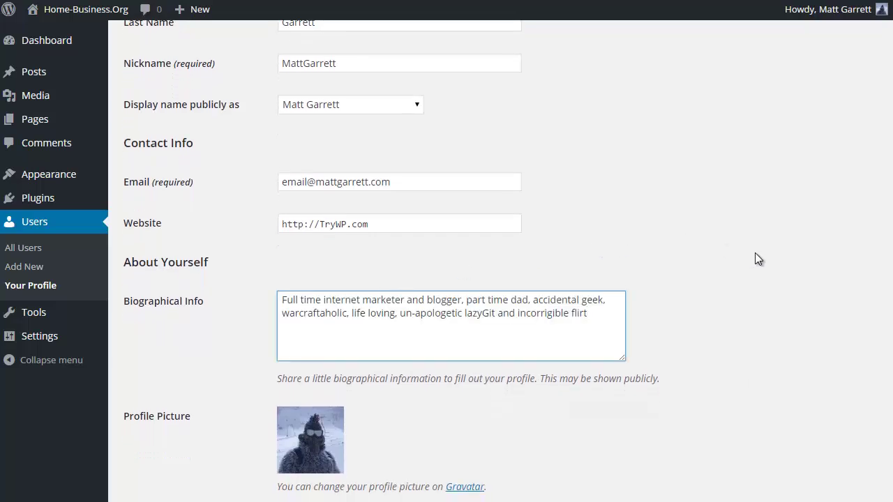
pyautogui.scroll(-2, 757, 258)
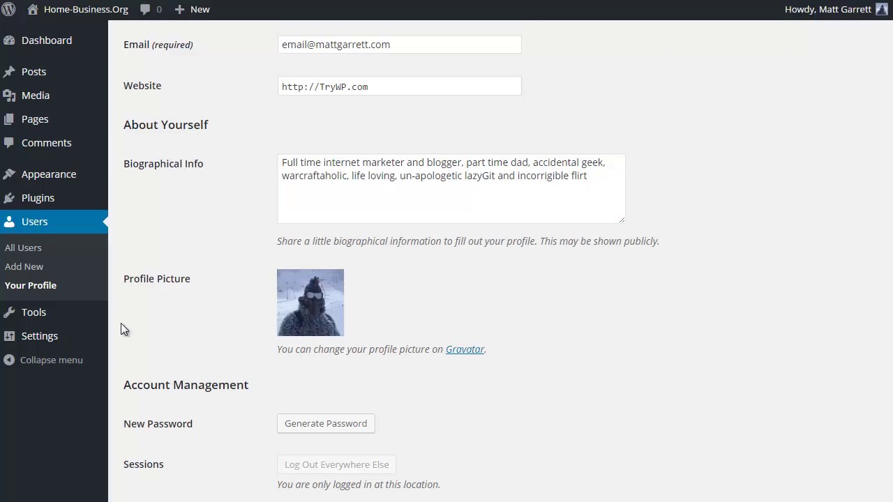
# Set the site timezone to London (UTC+0) in General Settings.
pyautogui.click(143, 341)
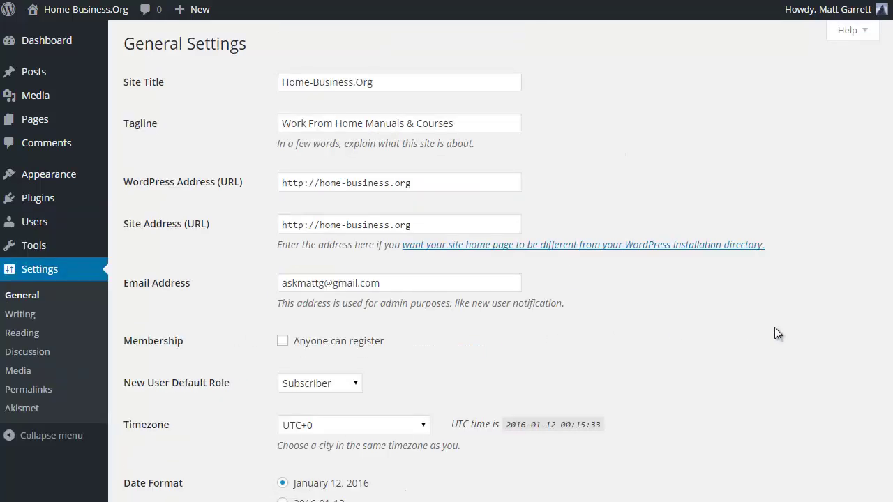
pyautogui.scroll(-3, 745, 349)
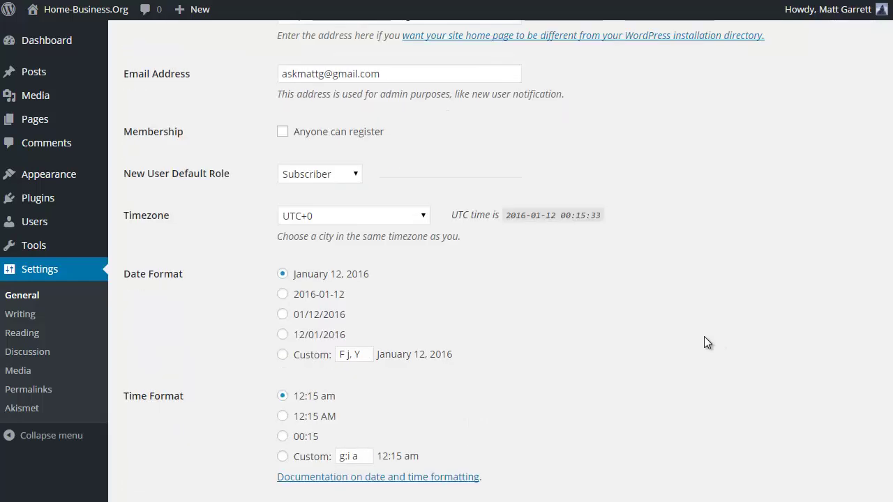
pyautogui.click(421, 217)
pyautogui.moveTo(422, 470); pyautogui.dragTo(422, 421)
pyautogui.click(339, 276)
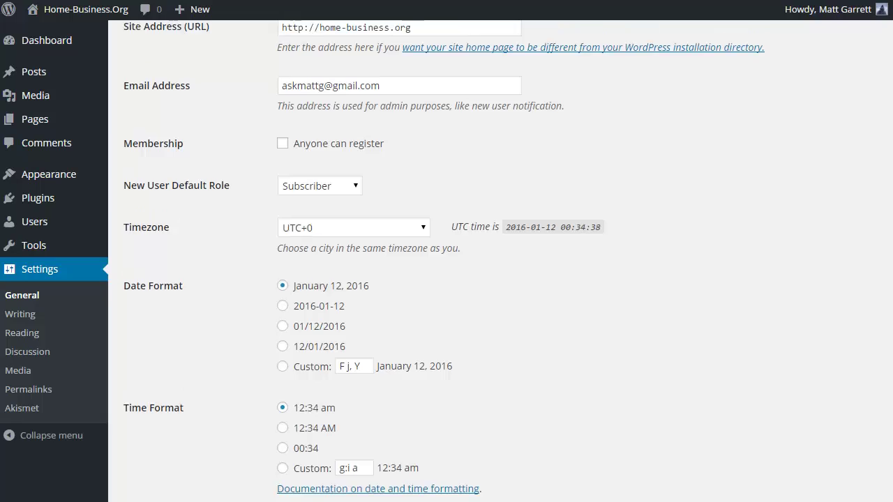
pyautogui.click(21, 314)
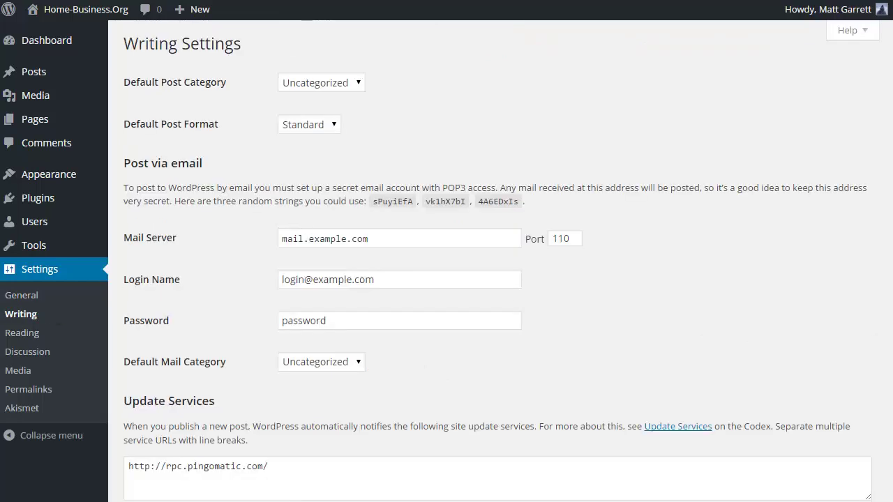
pyautogui.scroll(-1, 488, 279)
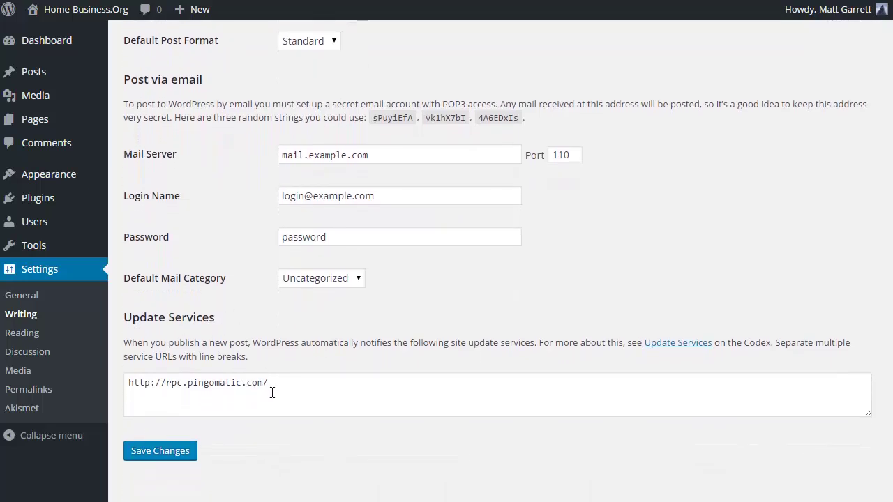
pyautogui.click(292, 383)
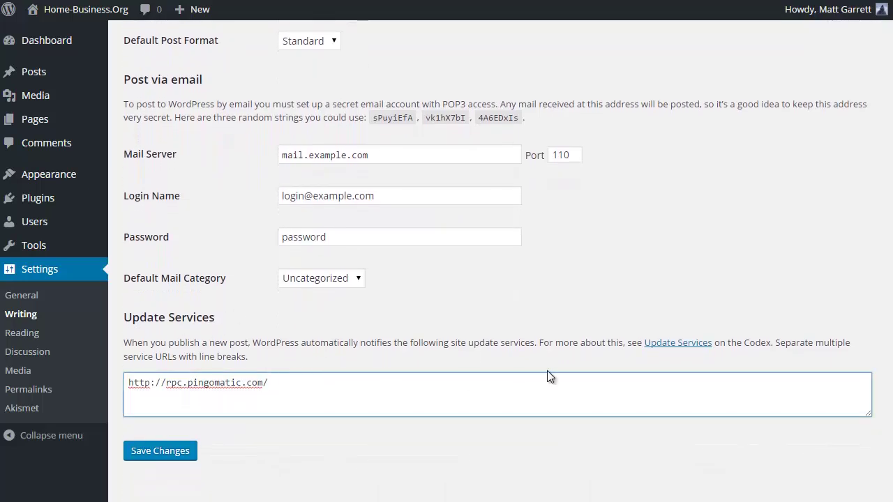
pyautogui.hotkey('ctrl', 'v')
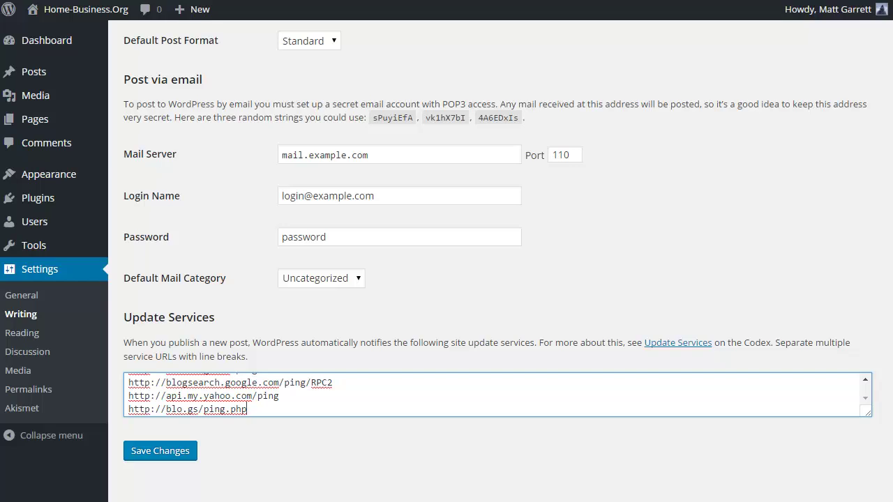
pyautogui.click(167, 458)
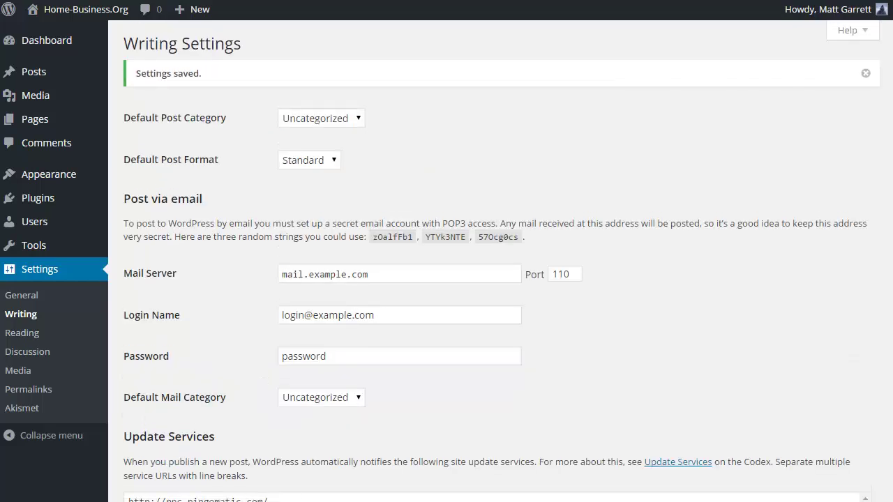